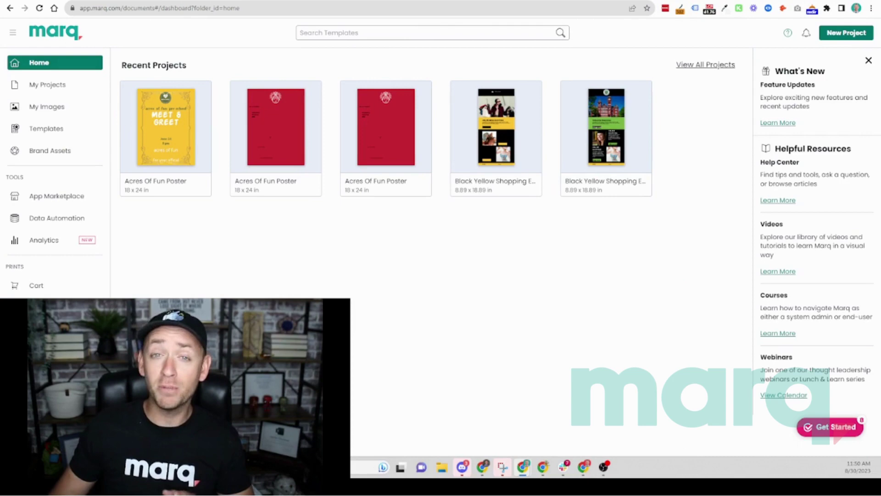
# Search templates for 'pamphlet' and pick the Passport Tourism Pamphlet template for a new project.
pyautogui.click(823, 35)
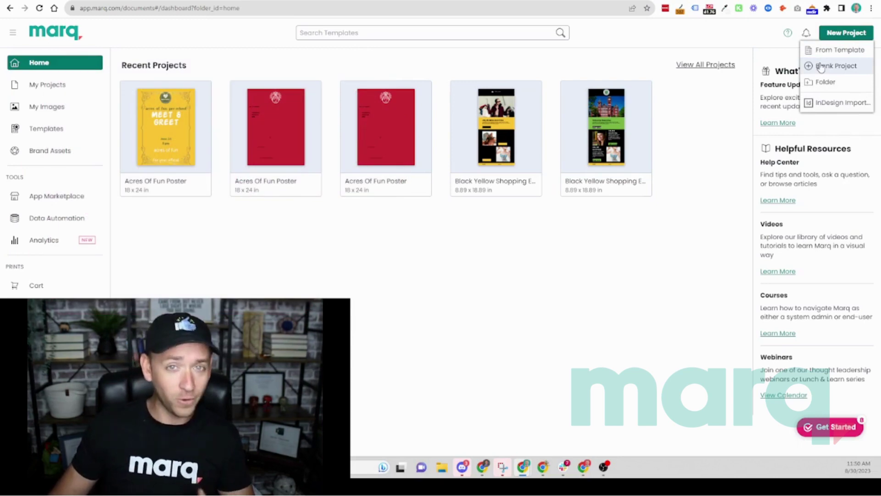
pyautogui.click(481, 33)
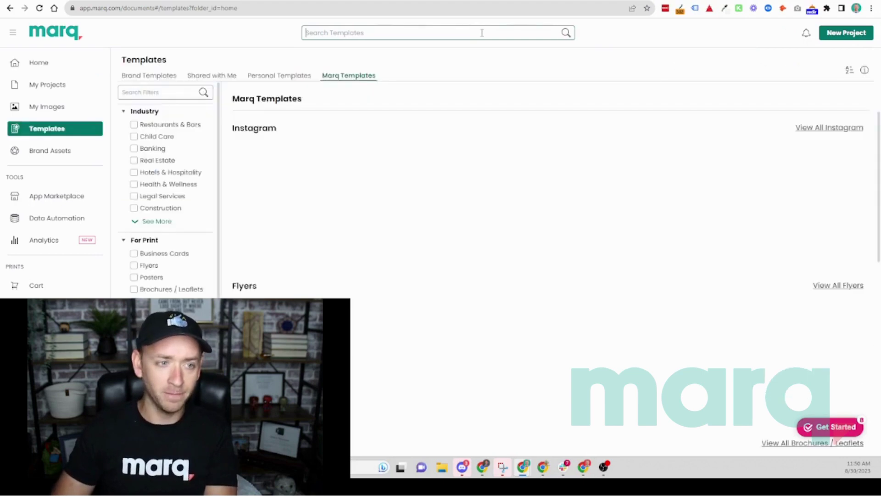
pyautogui.write('pamphlet')
pyautogui.press('Return')
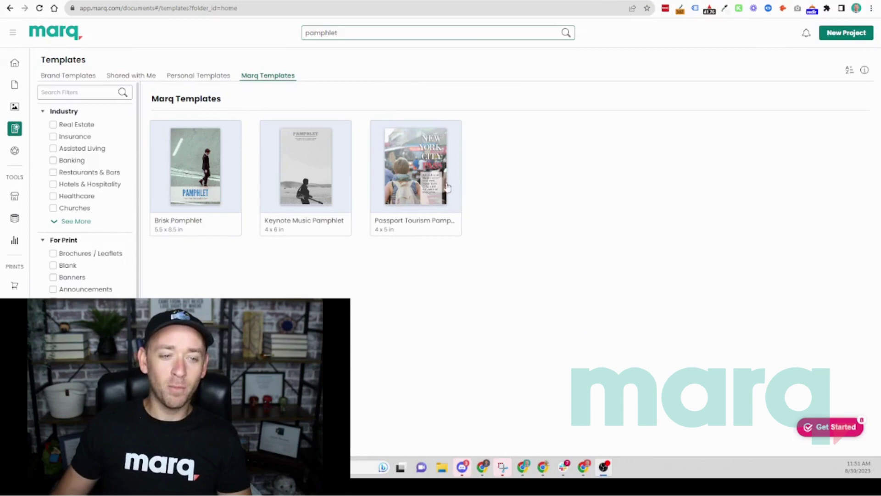
pyautogui.click(425, 161)
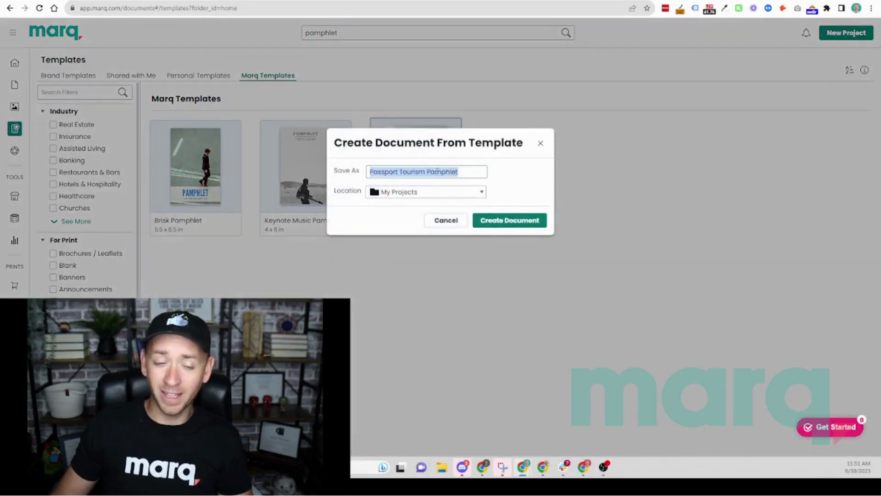
# Create the Passport Tourism Pamphlet document, browse its pages, and select the New York City Pass cover.
pyautogui.click(517, 225)
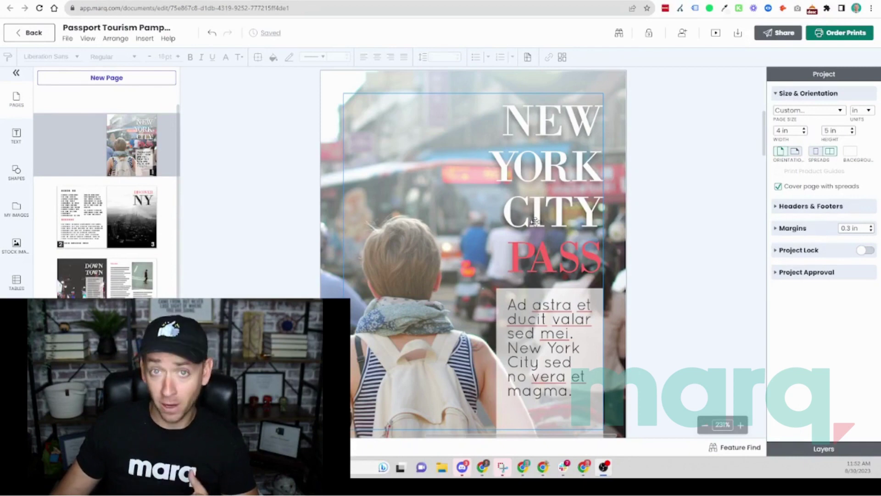
pyautogui.scroll(-2, 161, 204)
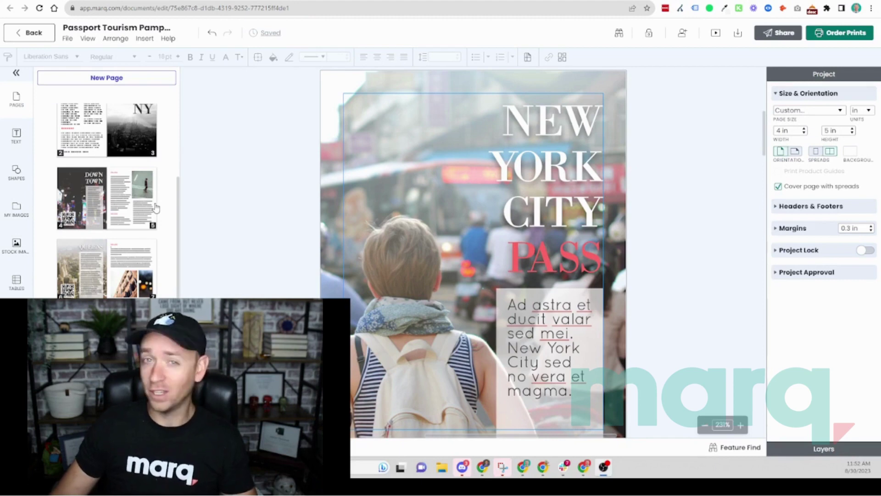
pyautogui.scroll(1, 156, 209)
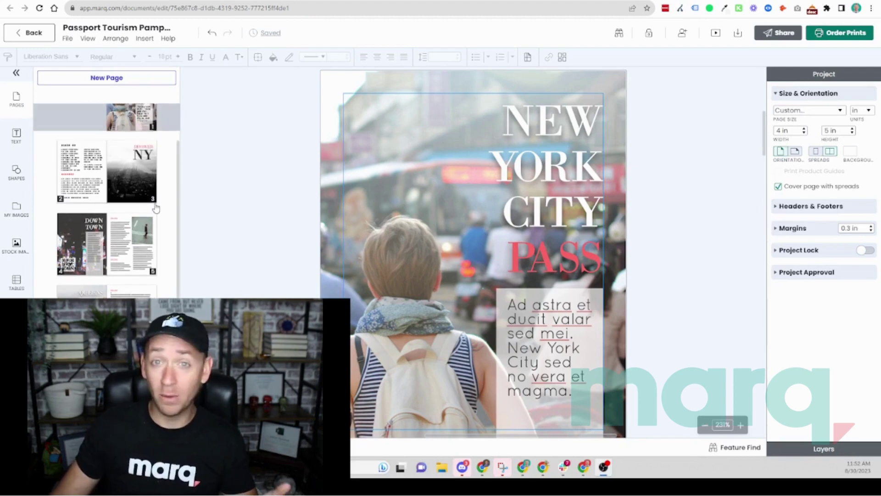
pyautogui.click(328, 154)
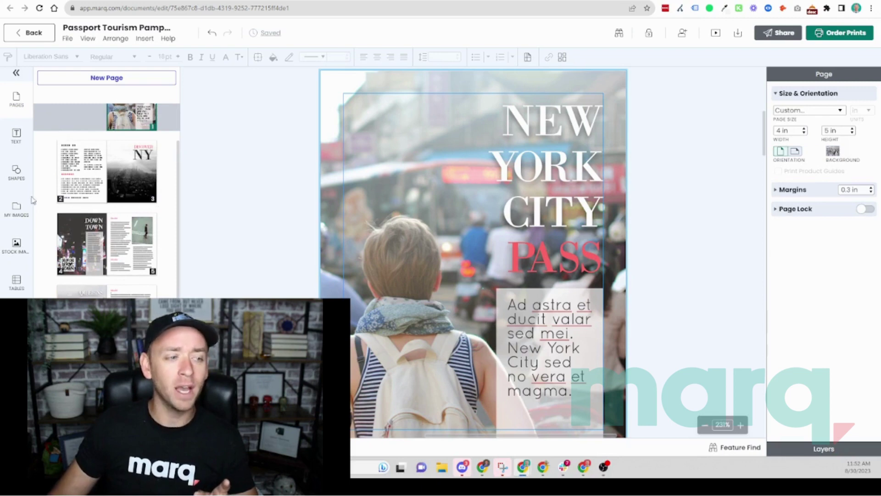
# Search Bing stock images for 'healthcare', then reselect the cover page.
pyautogui.click(17, 245)
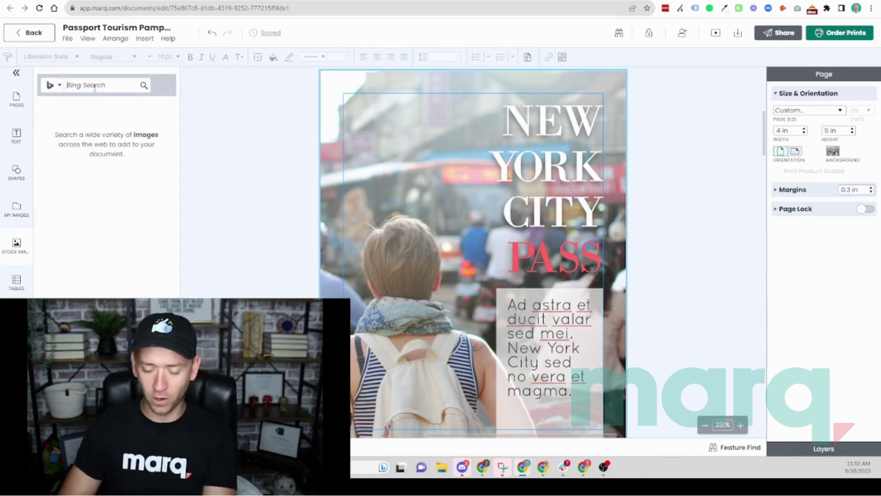
pyautogui.write('healthcare')
pyautogui.press('Return')
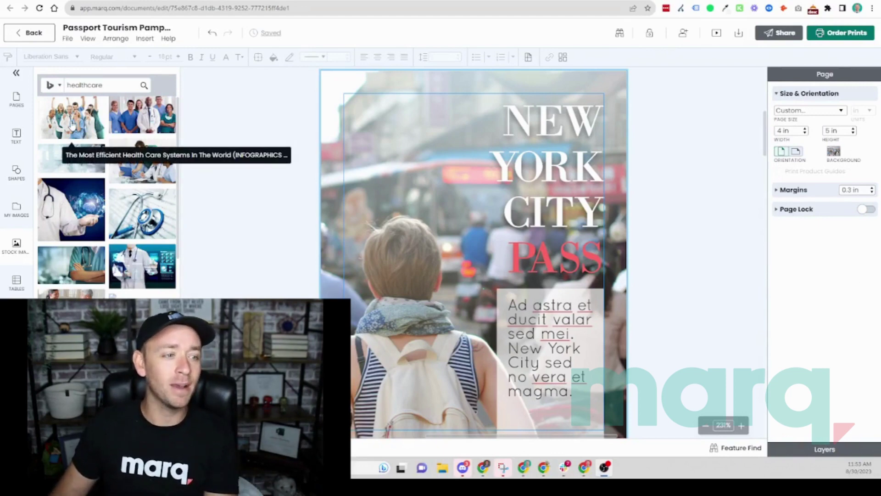
pyautogui.click(248, 92)
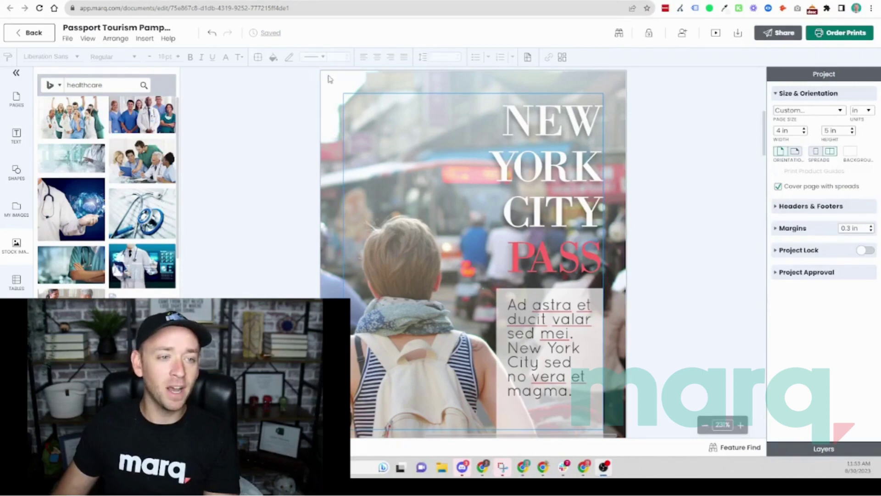
pyautogui.click(334, 89)
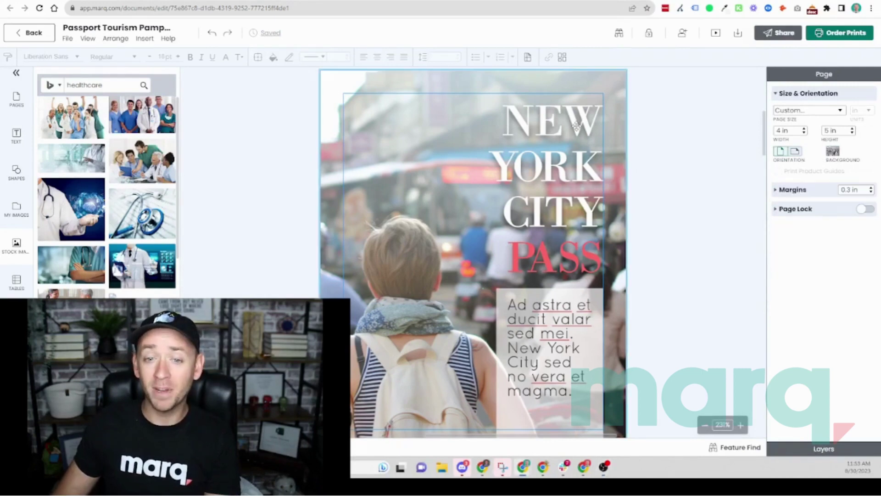
pyautogui.moveTo(823, 207)
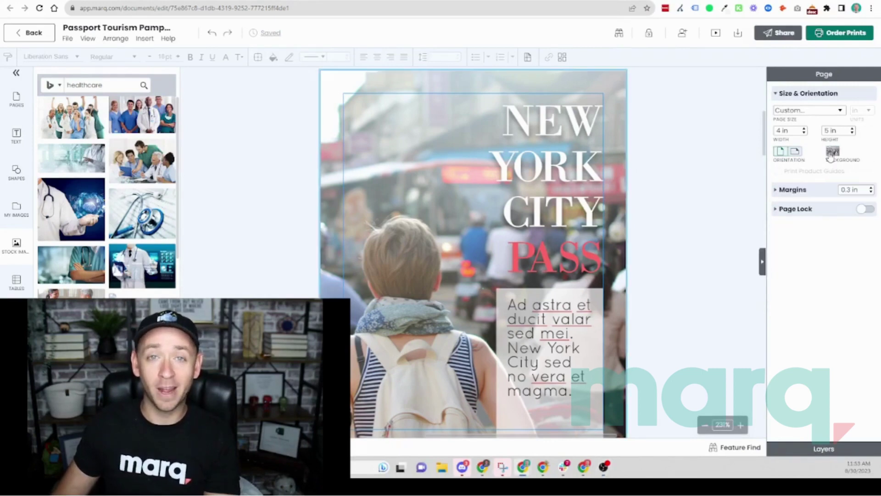
# Set the cover page background to the cheering healthcare team photo from Image Manager.
pyautogui.click(832, 153)
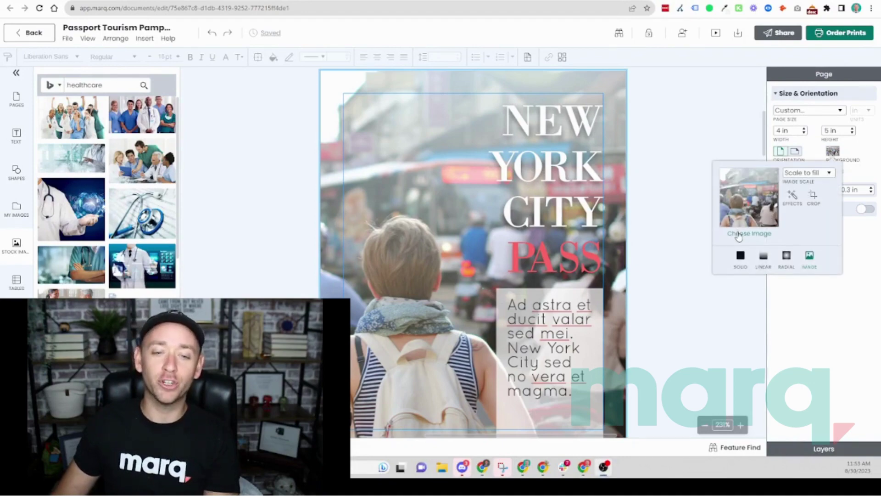
pyautogui.click(738, 233)
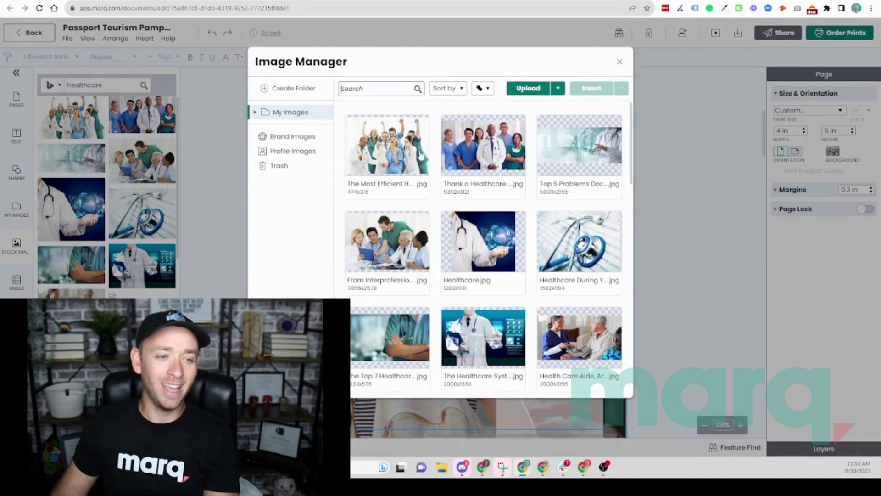
pyautogui.click(402, 151)
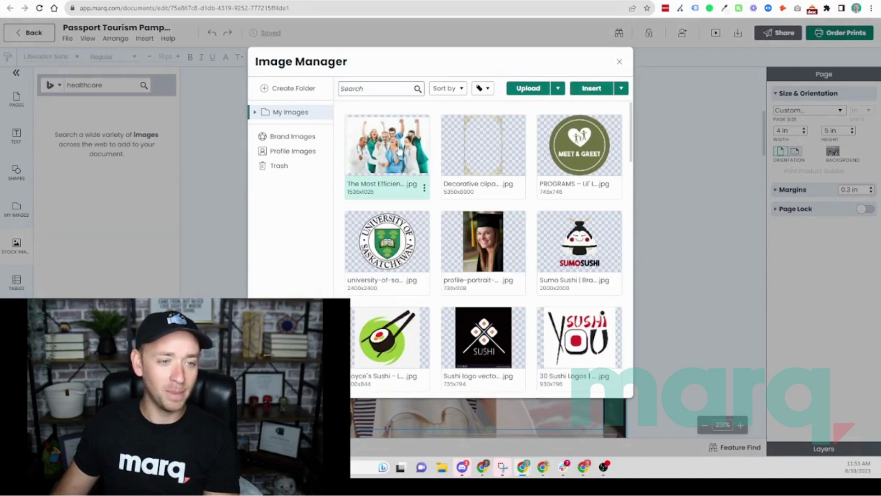
pyautogui.doubleClick(399, 153)
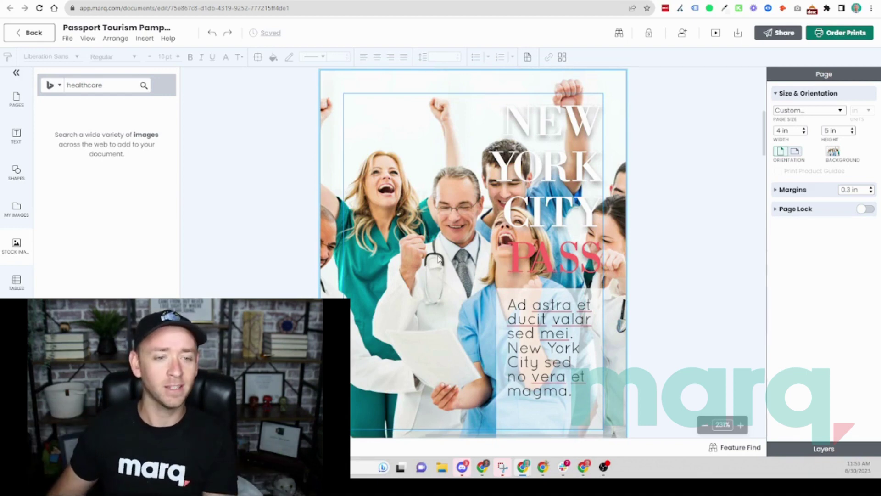
# Give the NEW YORK CITY PASS title a black drop shadow.
pyautogui.moveTo(516, 132); pyautogui.dragTo(551, 123)
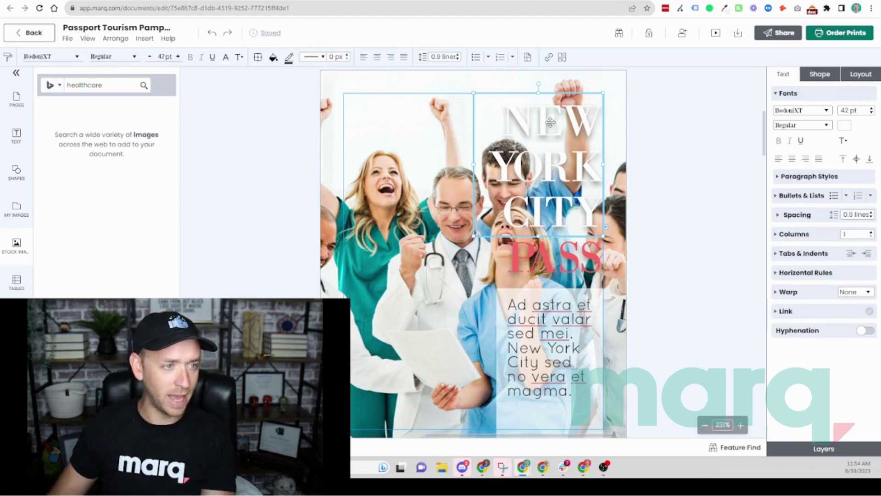
pyautogui.moveTo(789, 93)
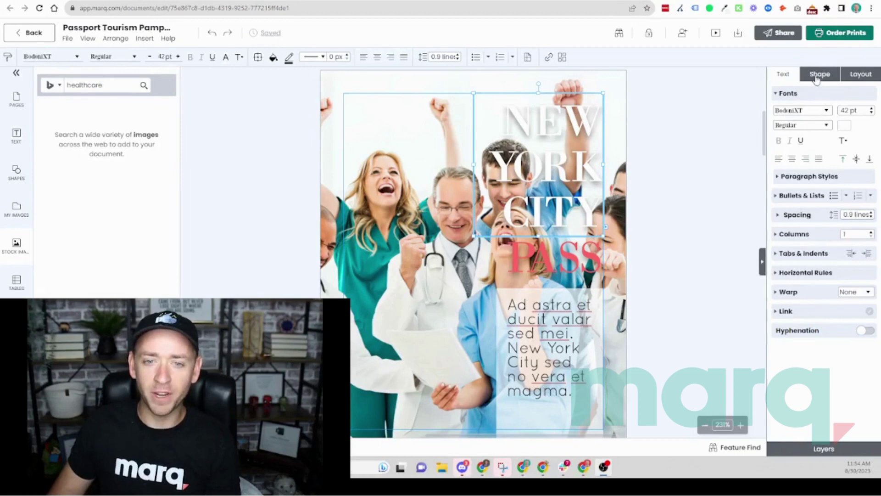
pyautogui.click(817, 76)
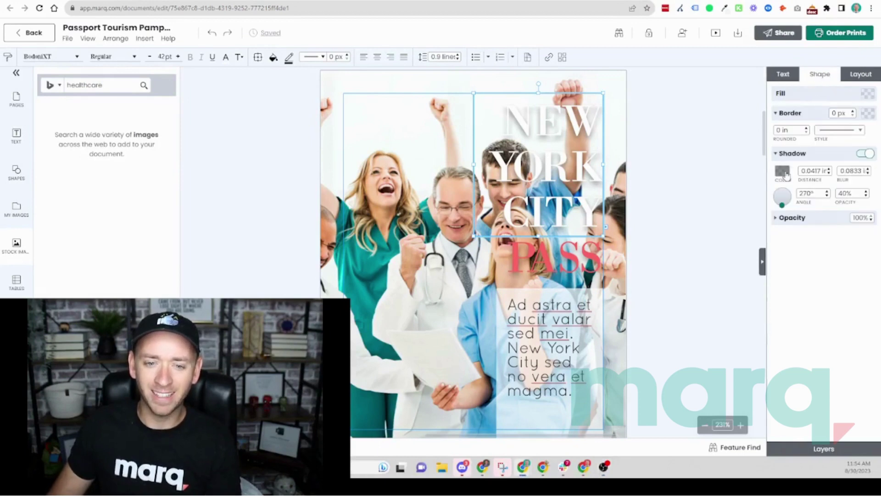
pyautogui.click(783, 172)
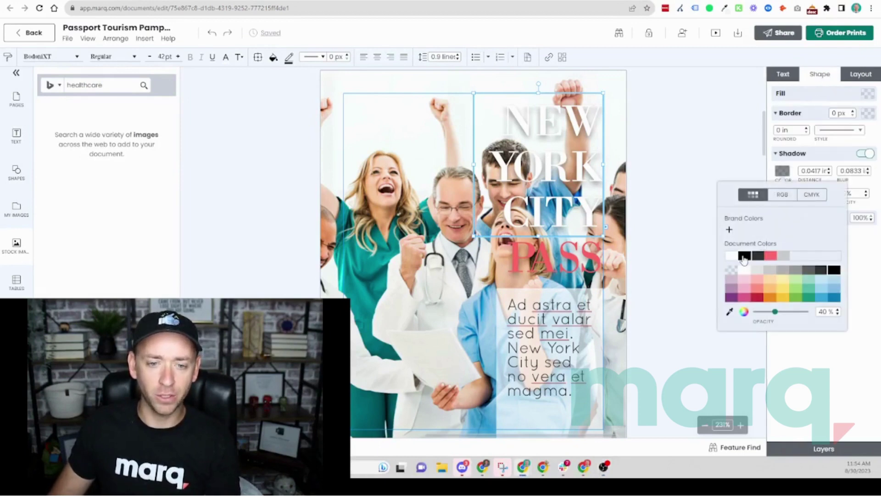
pyautogui.click(744, 257)
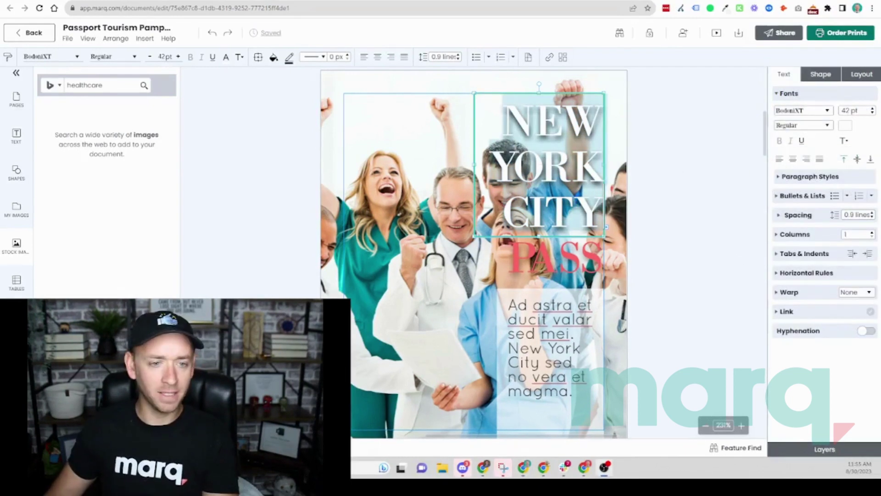
# Replace the NEW YORK CITY headline text with 'Your Health'.
pyautogui.click(539, 156)
pyautogui.hotkey('ctrl', 'a')
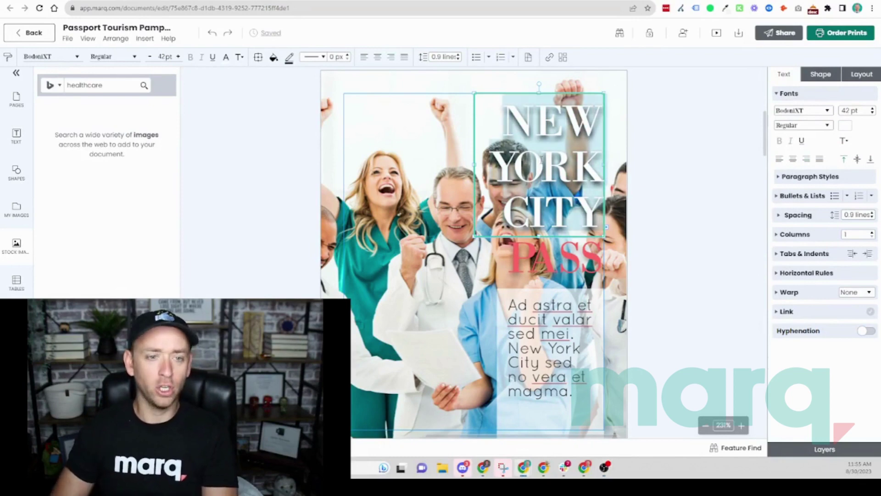
pyautogui.write('Seattle')
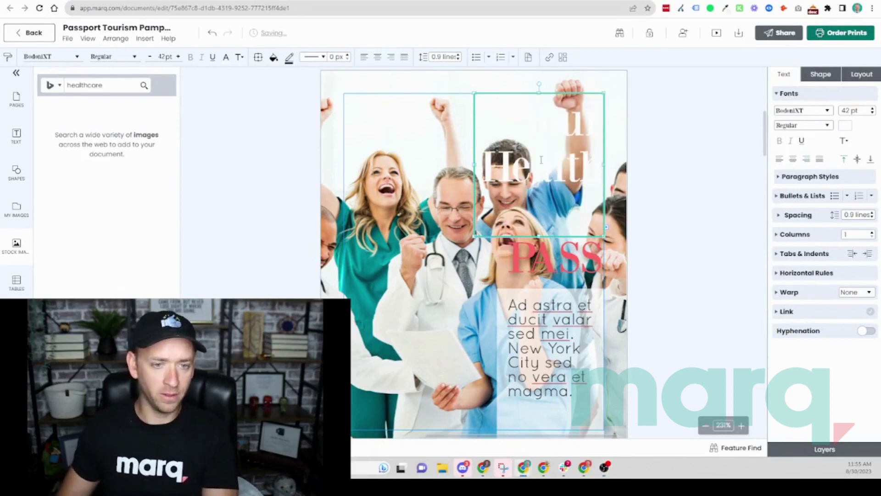
pyautogui.click(704, 159)
# Change the red PASS line to 'Your Way', widen its box leftward, and nudge the headline down.
pyautogui.click(556, 257)
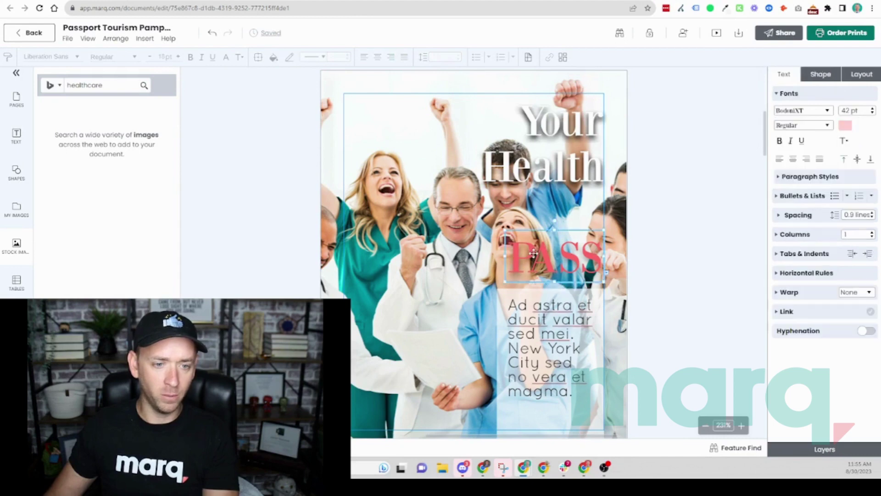
pyautogui.write('Your')
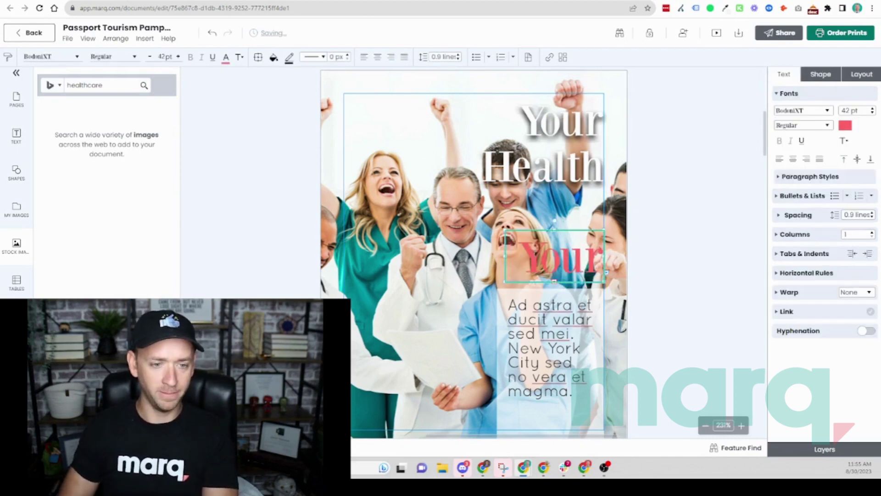
pyautogui.moveTo(505, 253); pyautogui.dragTo(407, 254)
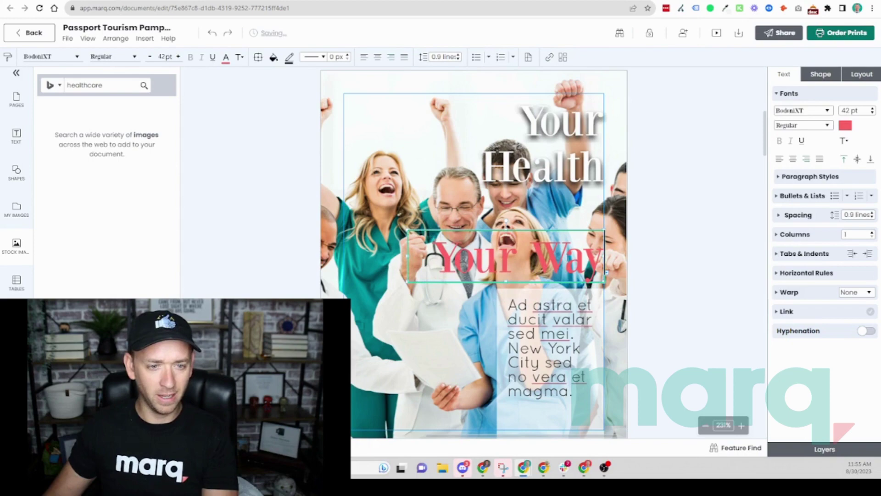
pyautogui.moveTo(583, 173); pyautogui.dragTo(582, 190)
# Make the 'Your Way' line on the cover yellow.
pyautogui.scroll(-3, 592, 234)
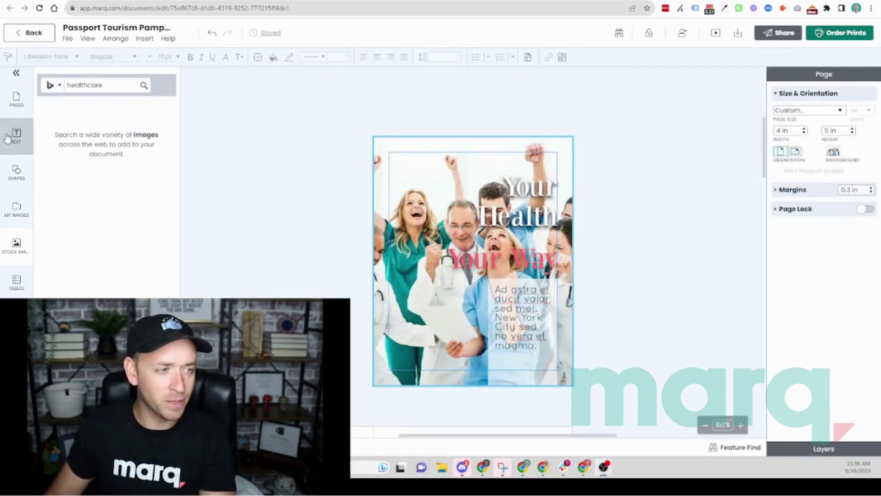
pyautogui.click(16, 99)
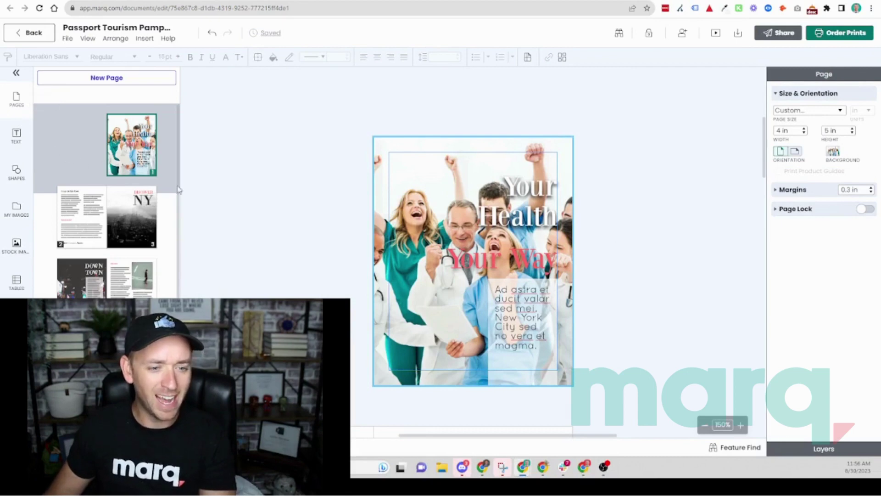
pyautogui.click(489, 264)
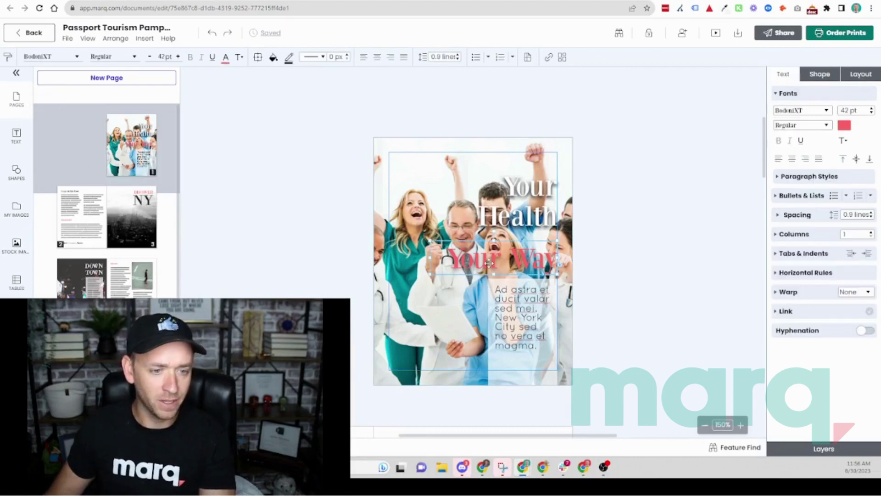
pyautogui.click(846, 127)
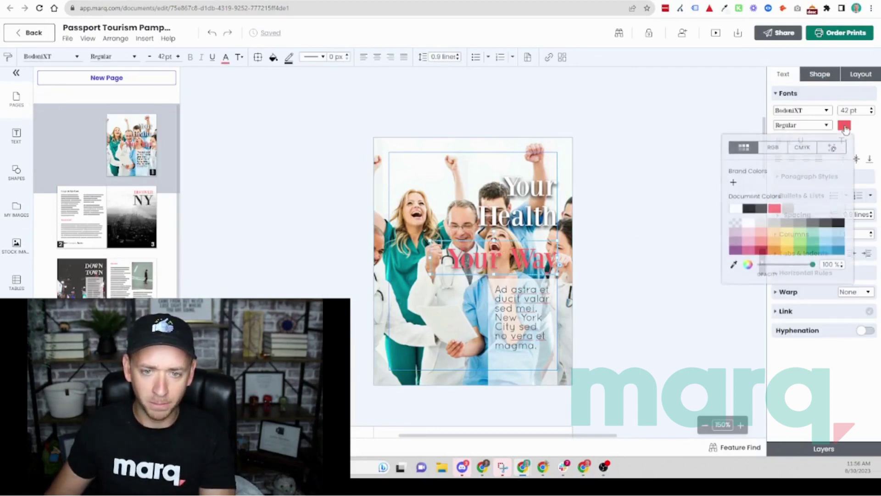
pyautogui.click(788, 254)
# Make the DISCOVER and WARNING headings on the DISCOVER NY page yellow.
pyautogui.click(132, 216)
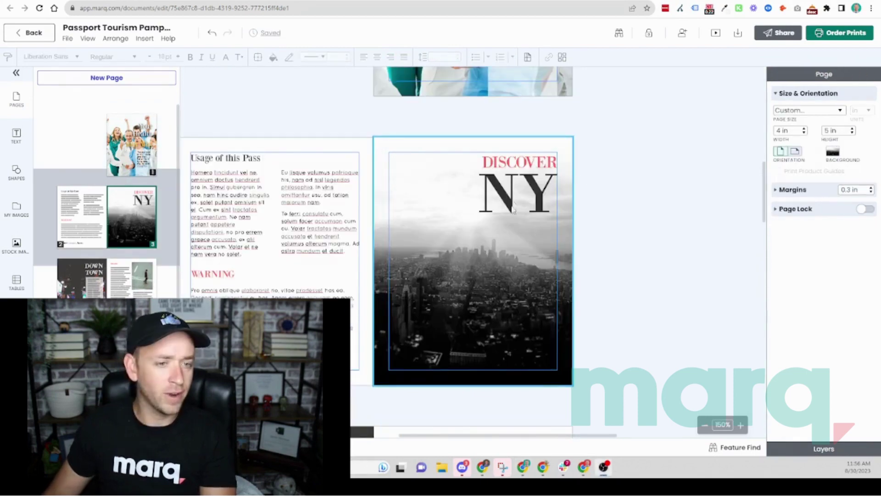
pyautogui.click(519, 160)
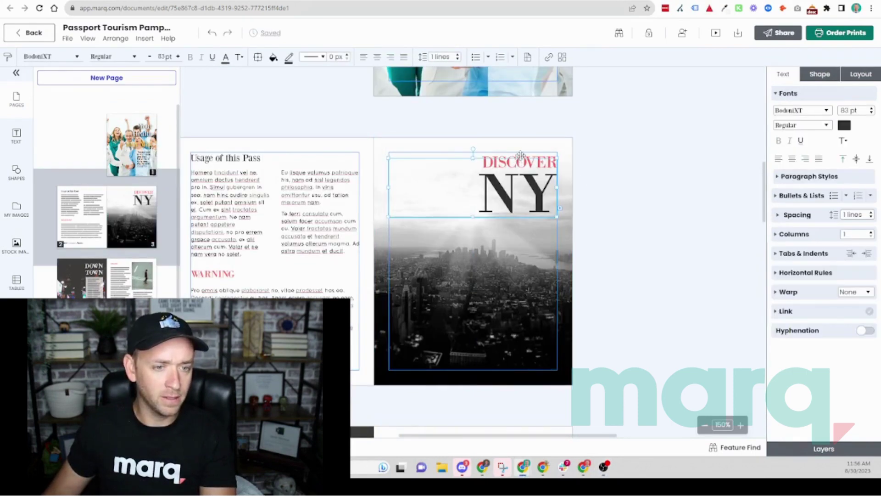
pyautogui.click(520, 155)
pyautogui.keyDown('shift'); pyautogui.click(209, 275); pyautogui.keyUp('shift')
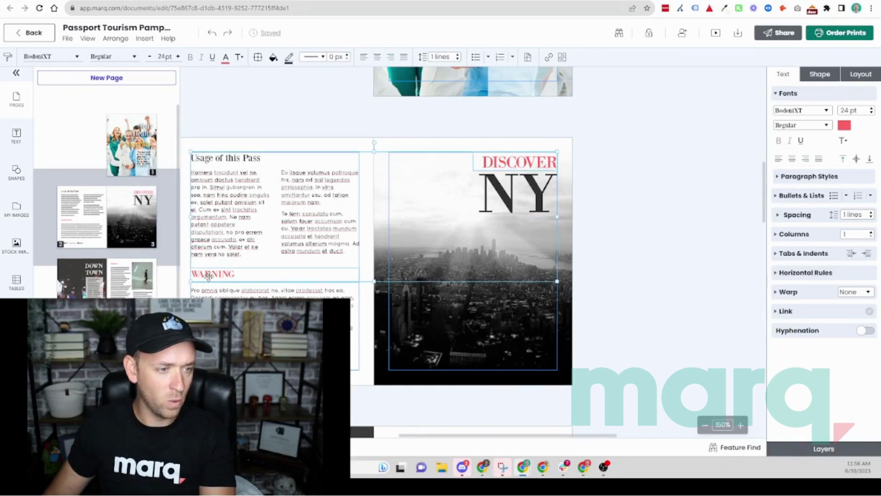
pyautogui.click(225, 57)
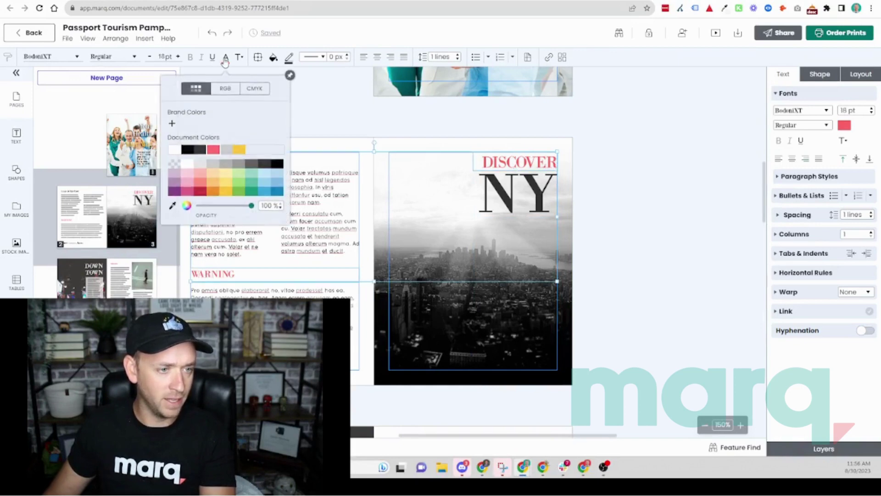
pyautogui.click(238, 151)
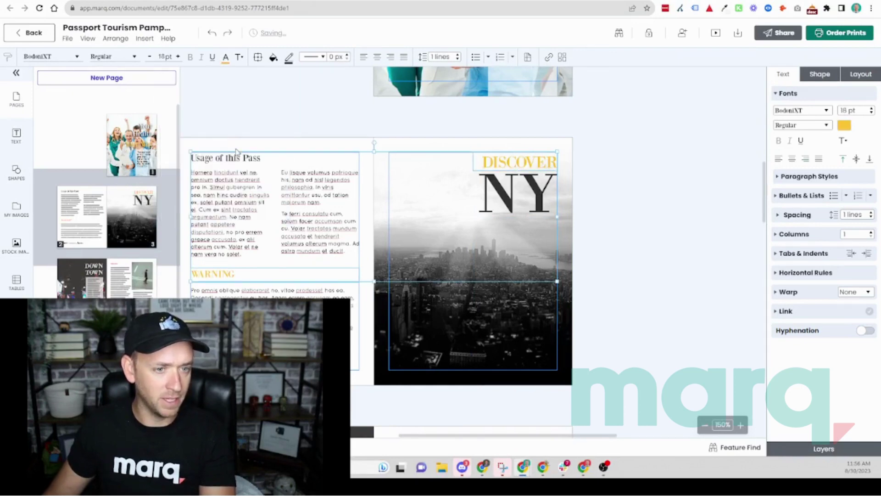